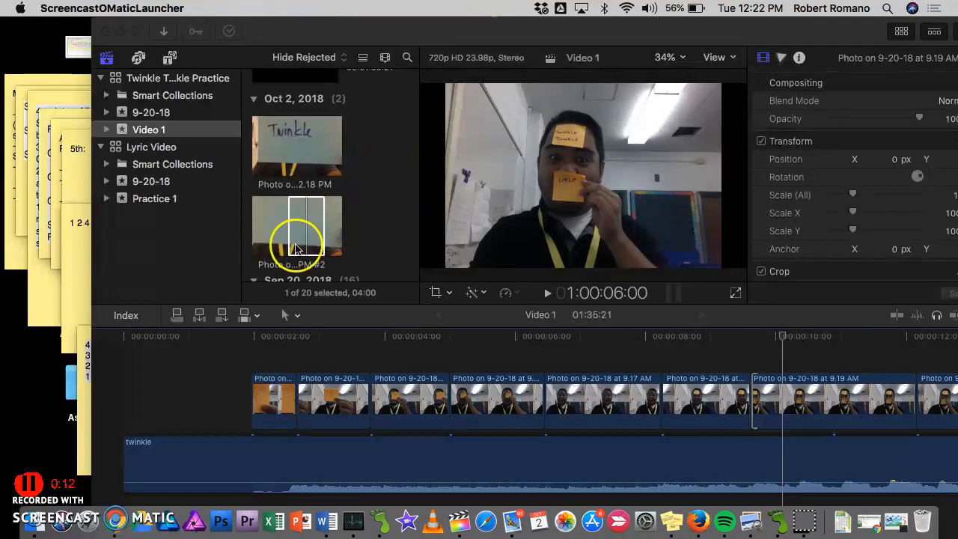
Step: Connect the Twinkle photo from the Oct 2, 2018 group above the main clips, starting at about 5:10 in the Video 1 timeline
drag(303, 236, 291, 213)
click(288, 150)
drag(288, 149, 481, 349)
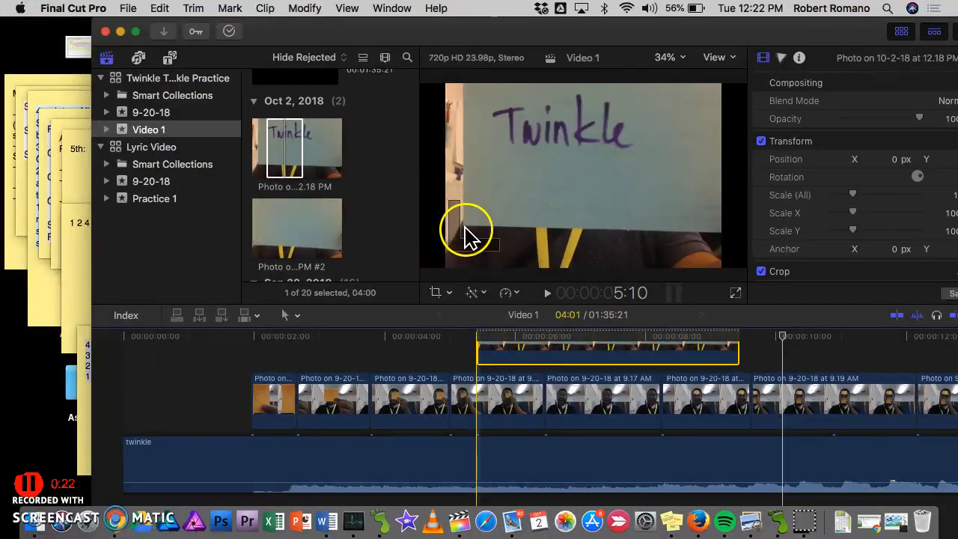
Step: Trim-crop the connected Twinkle photo around the handwritten word, removing about 406 px at the bottom, 174 px at the left and 312 px at the right
click(450, 293)
click(474, 325)
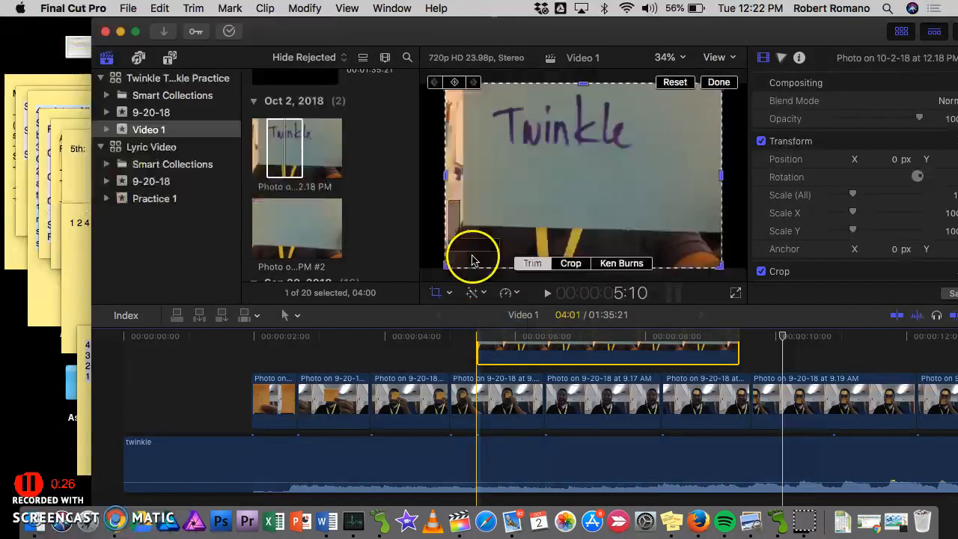
click(451, 293)
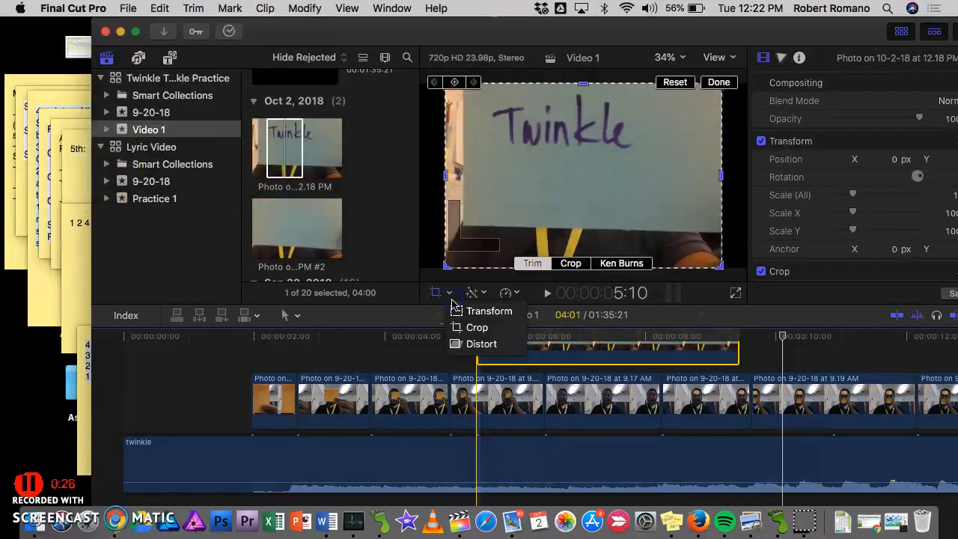
click(462, 329)
click(456, 266)
drag(451, 265, 492, 170)
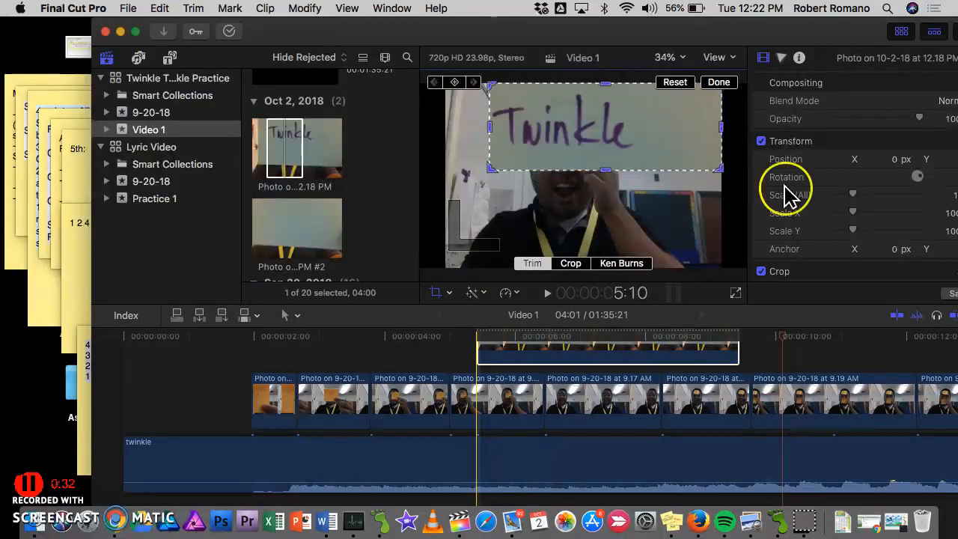
drag(718, 167, 642, 166)
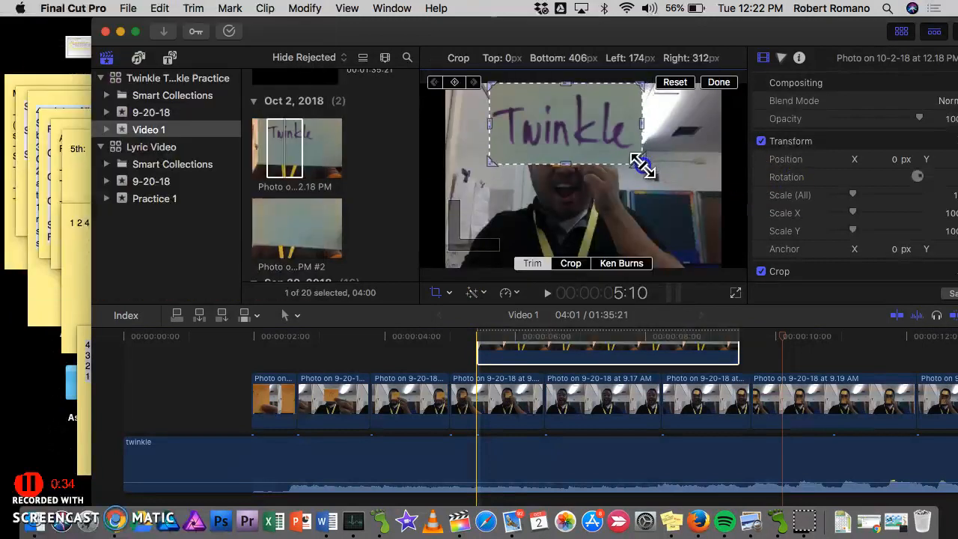
click(678, 197)
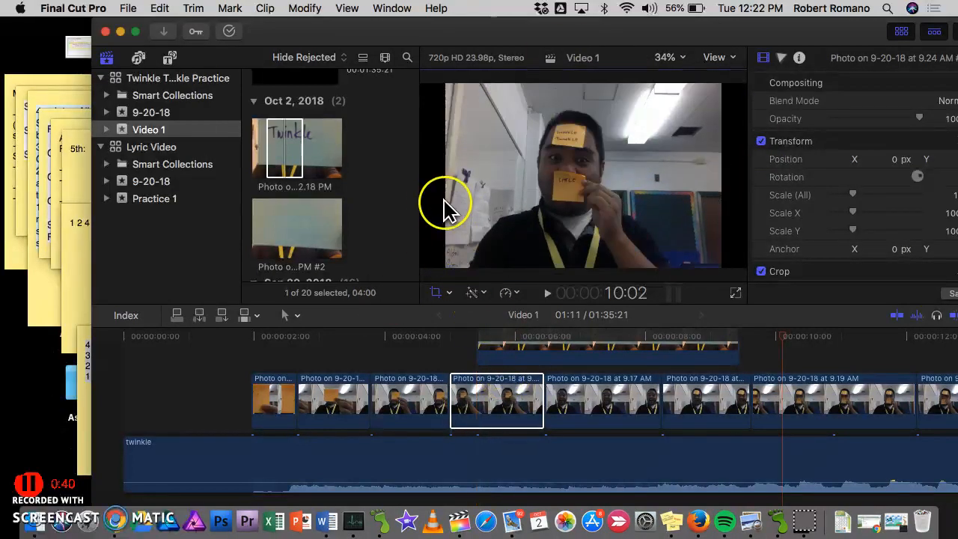
Step: Scale the cropped Twinkle photo down to about 22% and position it over the orange sticky note, at X about -32 px
click(461, 357)
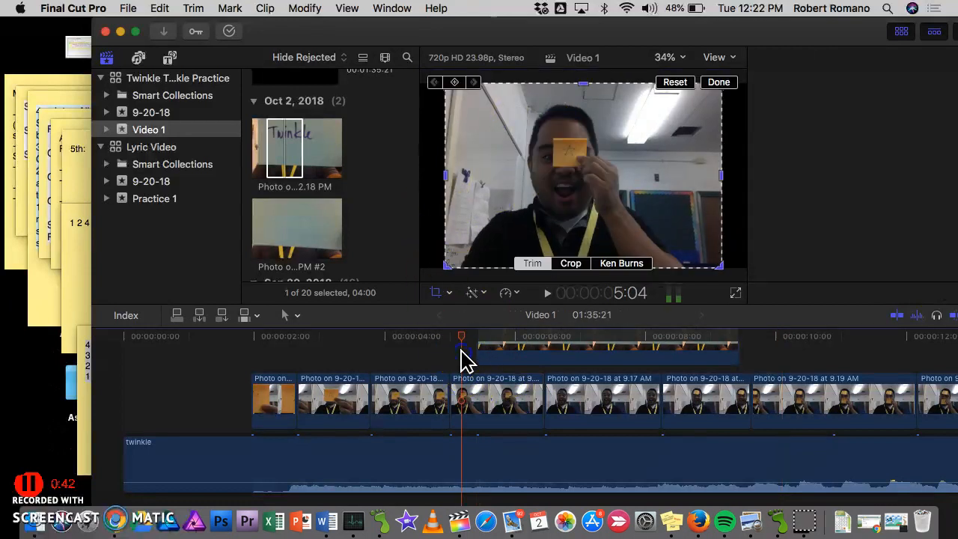
scroll(549, 380, up, 3)
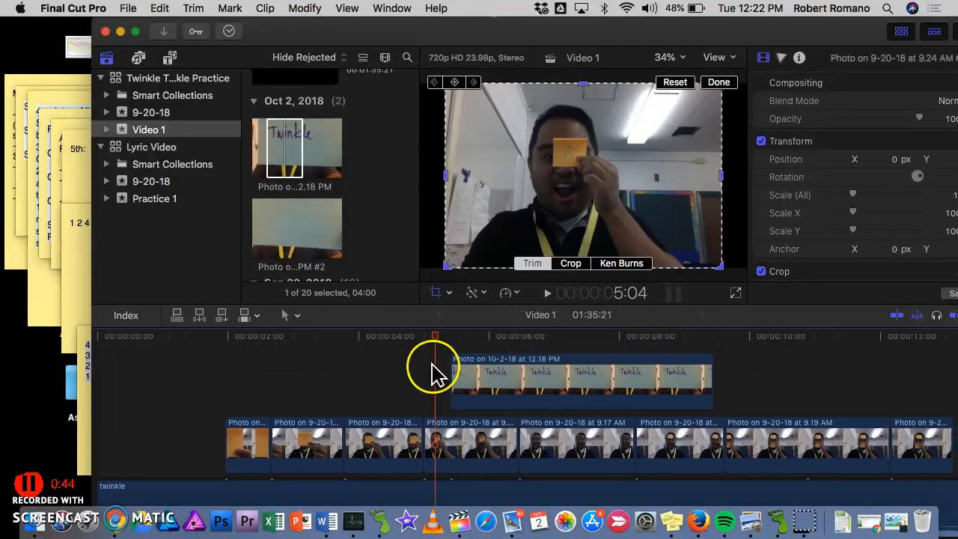
click(462, 346)
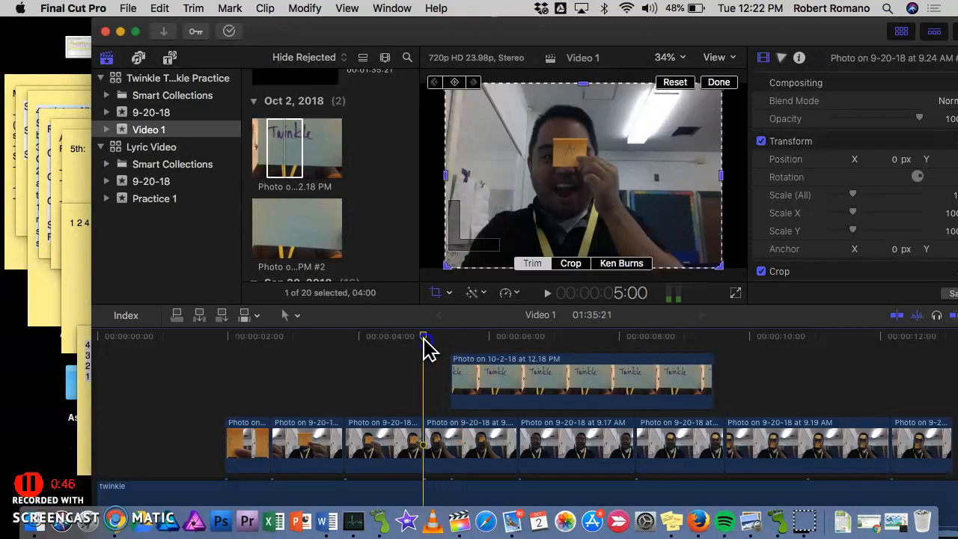
click(452, 351)
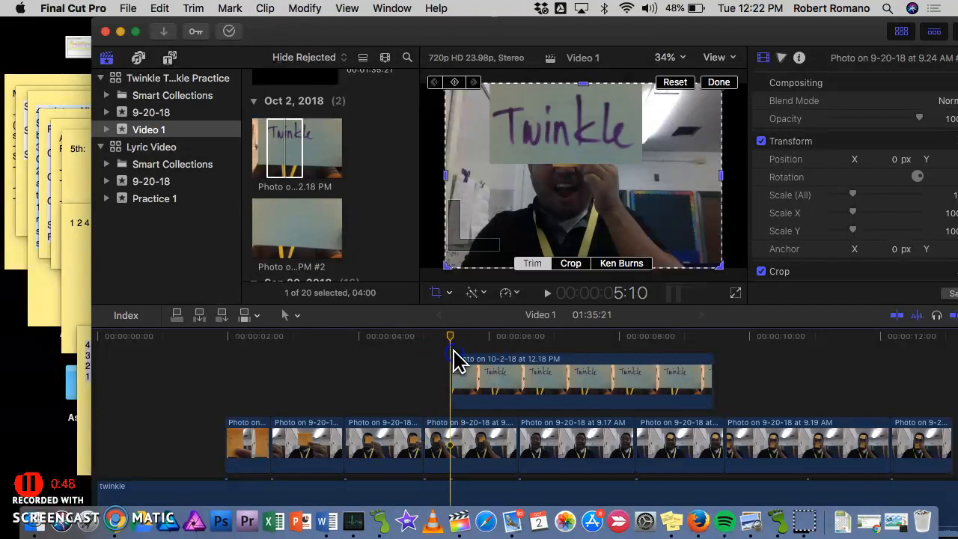
click(475, 376)
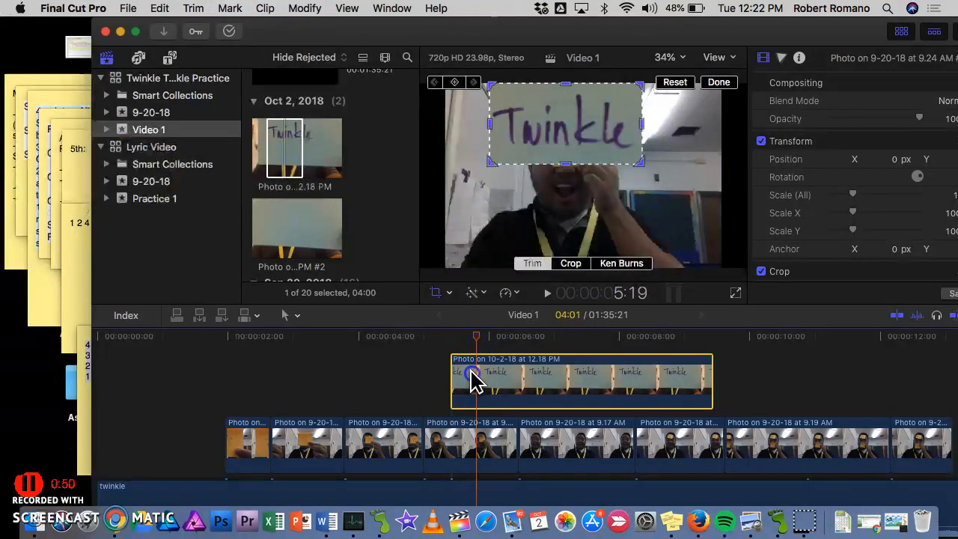
click(451, 293)
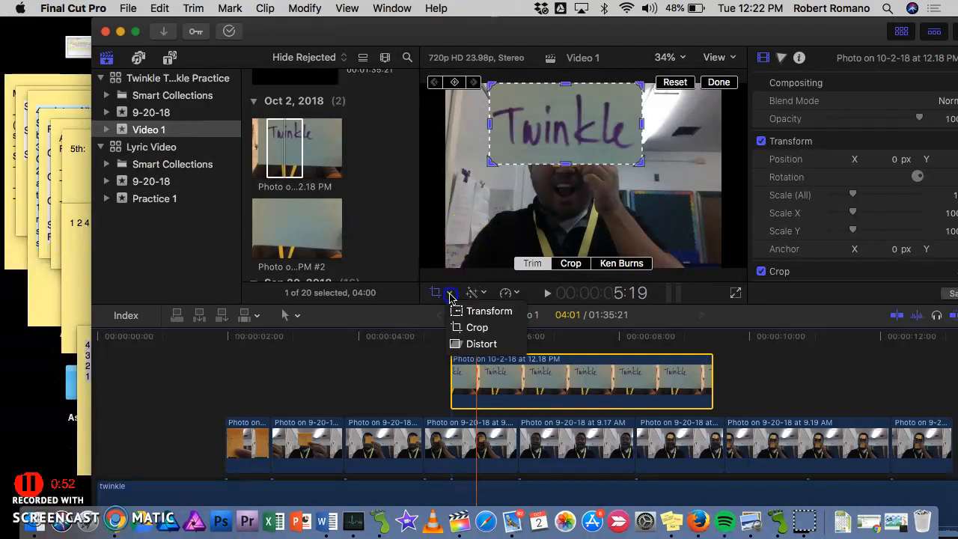
click(456, 318)
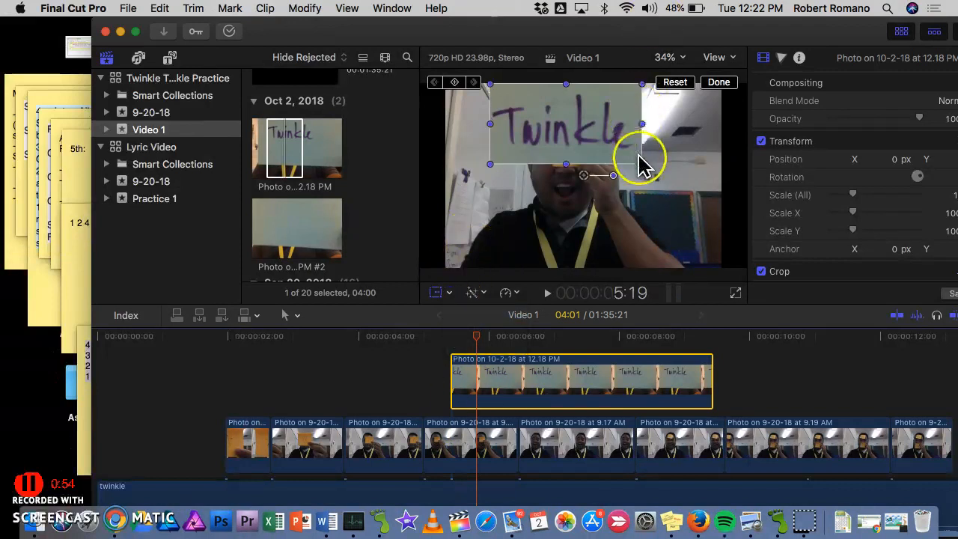
drag(641, 163, 606, 143)
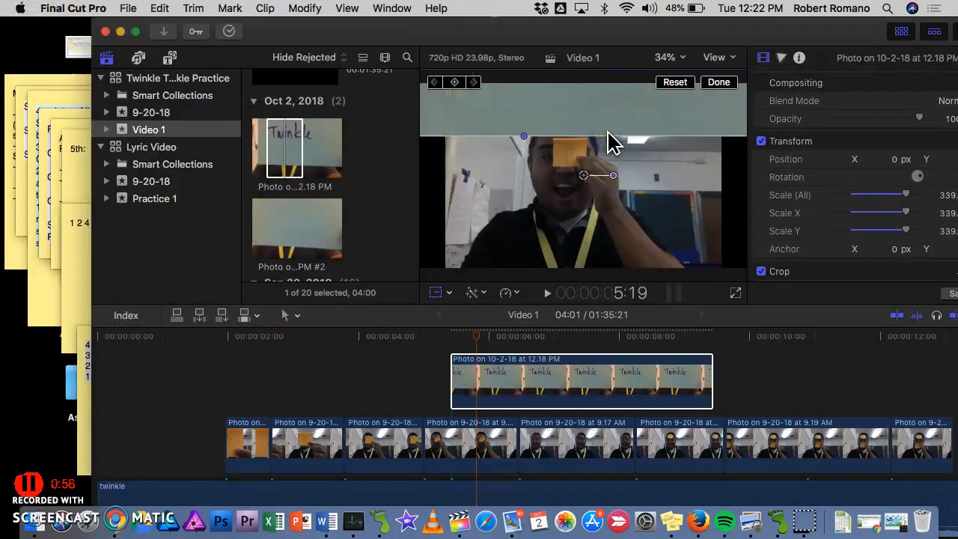
key(super+z)
drag(490, 86, 581, 144)
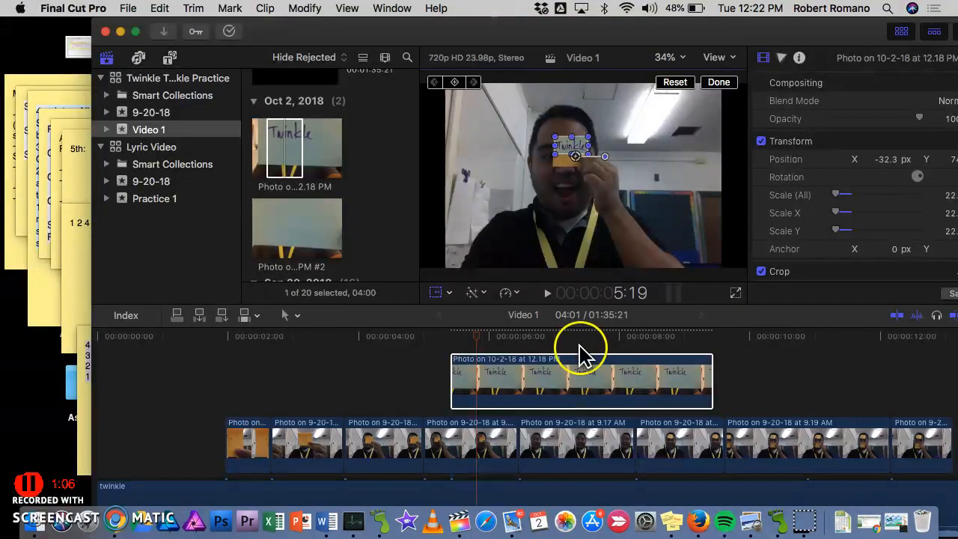
Step: Move the connected Twinkle photo along the timeline to start at about 10 seconds, above the 9.19 AM clip
click(427, 388)
click(554, 389)
drag(523, 387, 839, 390)
scroll(635, 365, right, 5)
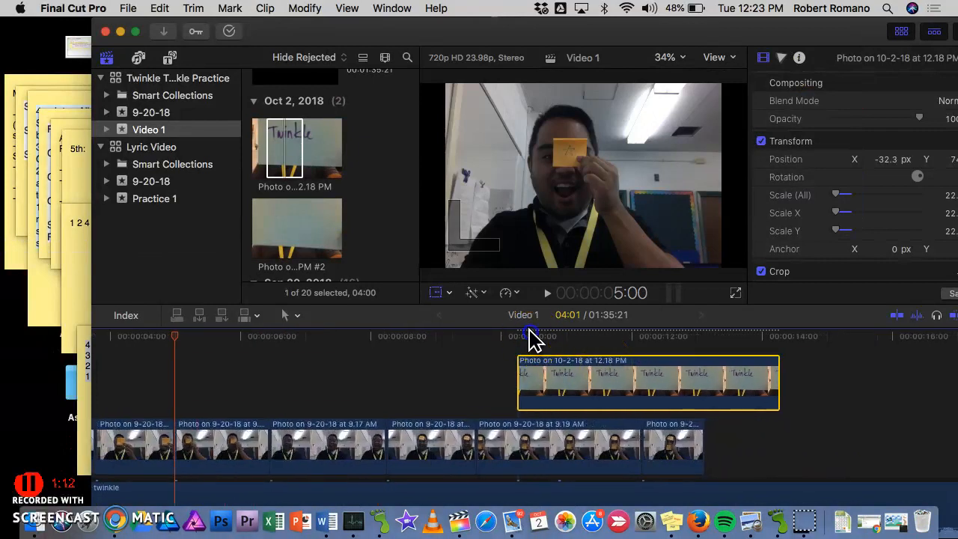
click(531, 337)
click(849, 385)
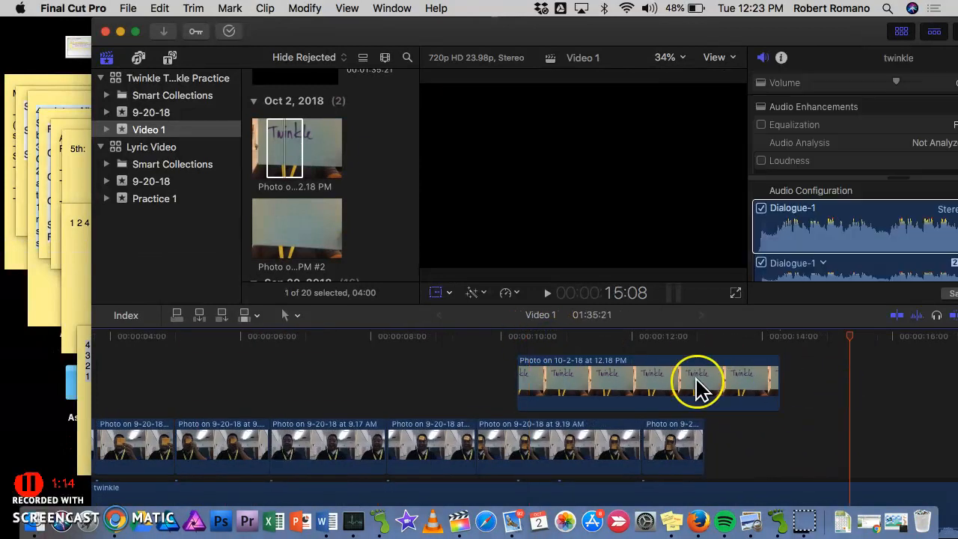
click(527, 338)
click(523, 361)
click(509, 268)
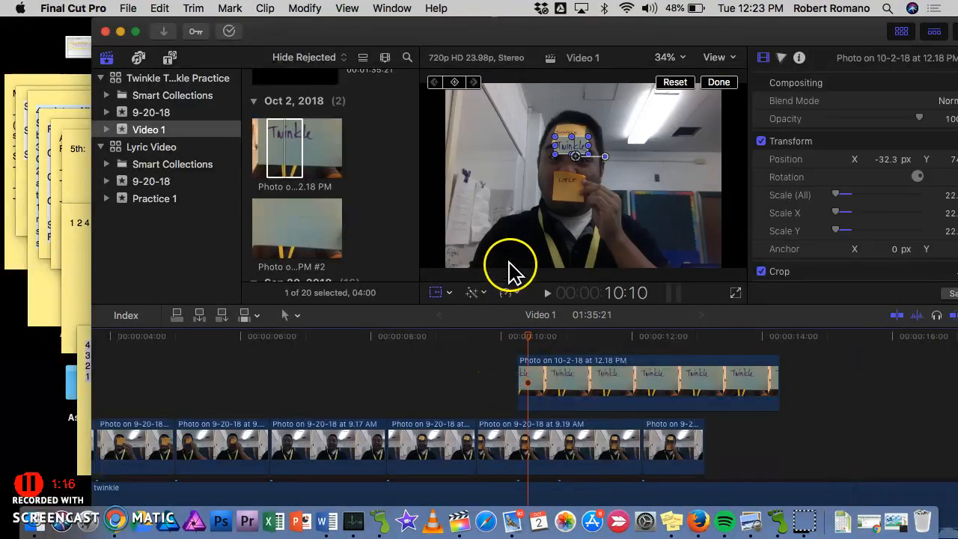
Step: Reposition the 9.19 AM photo lower in the frame, at X about 65 px, to bring its forehead sticky note into view
click(502, 165)
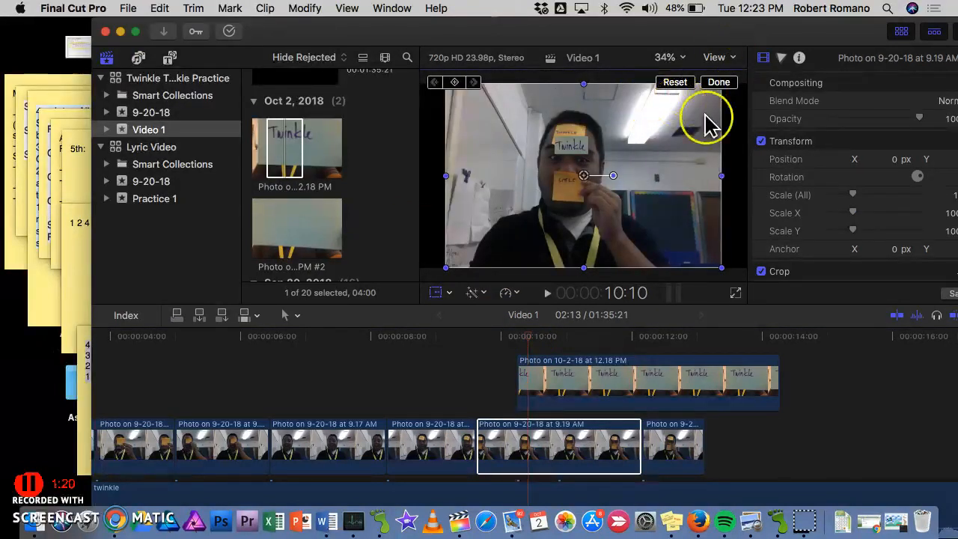
click(679, 58)
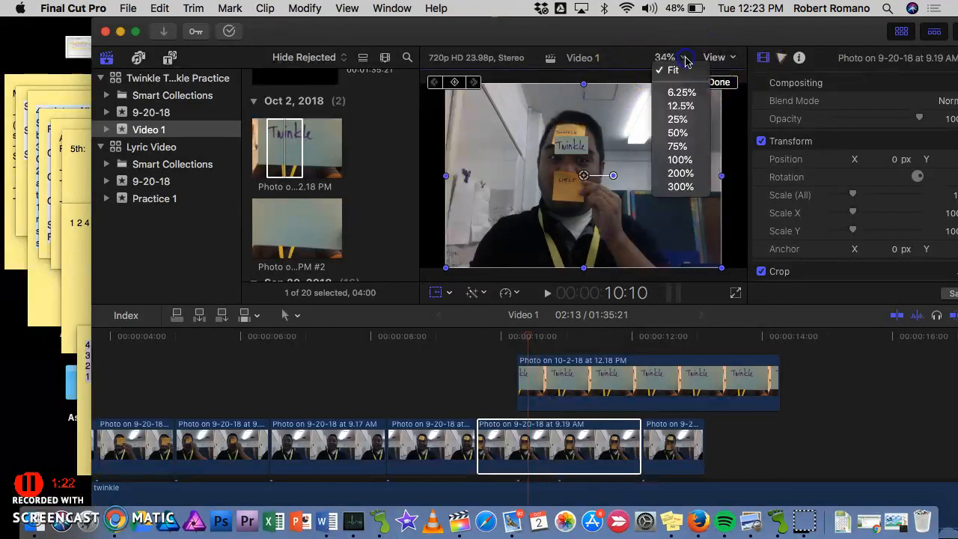
click(677, 173)
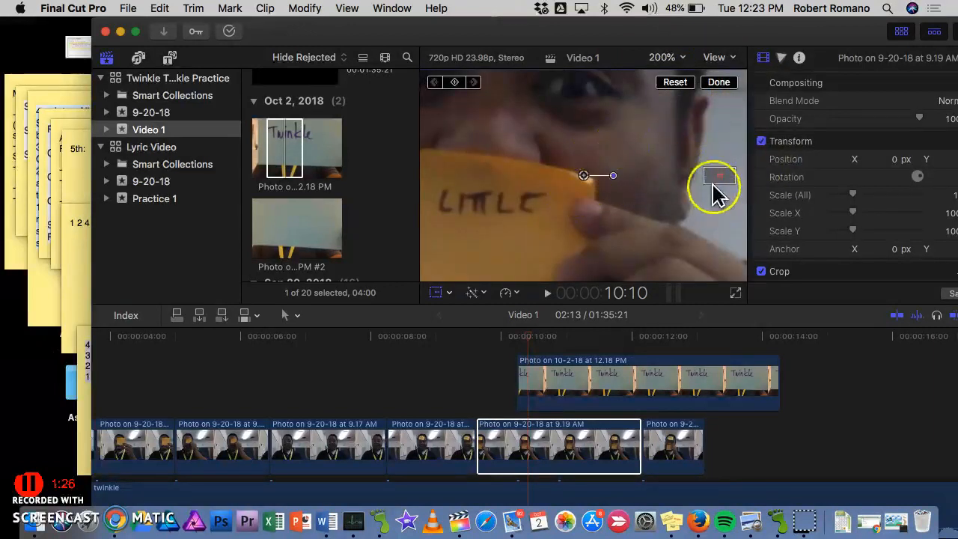
drag(683, 175, 692, 259)
Step: Move the Twinkle overlay onto the lower part of the forehead sticky note, at X about 21 px
click(558, 358)
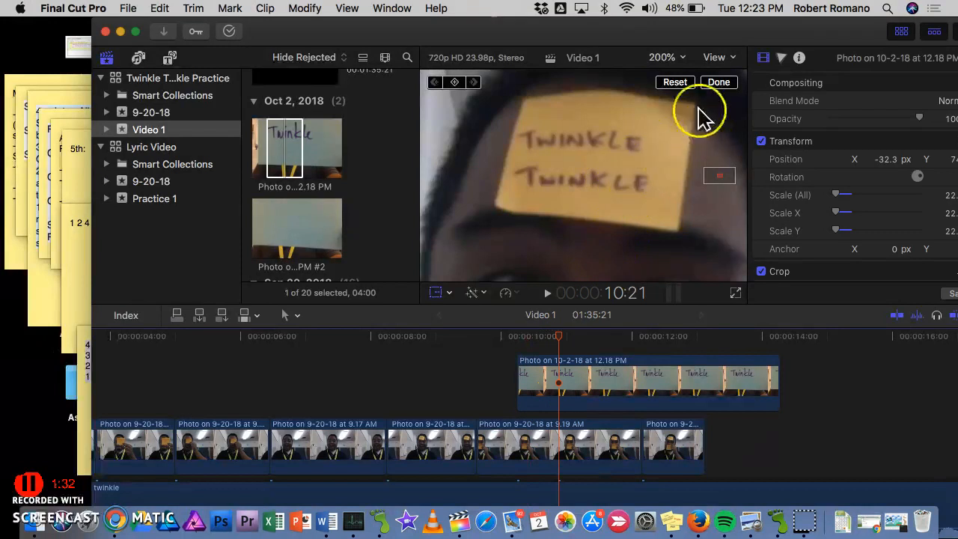
click(683, 57)
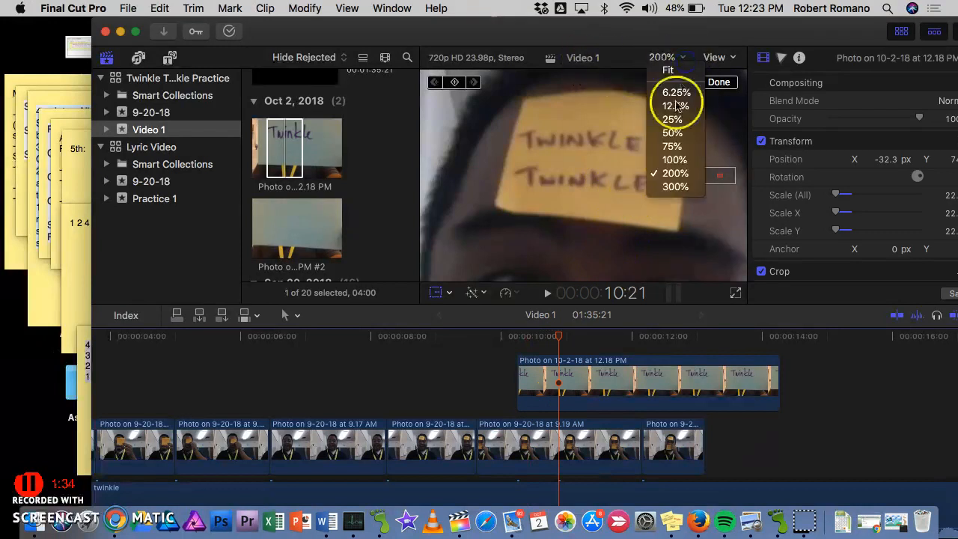
click(668, 160)
drag(566, 105, 603, 214)
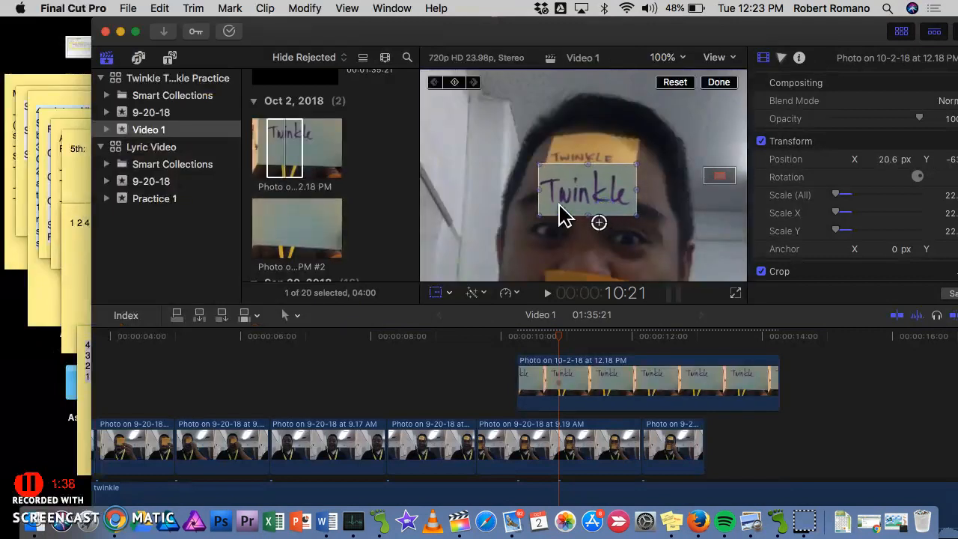
click(476, 229)
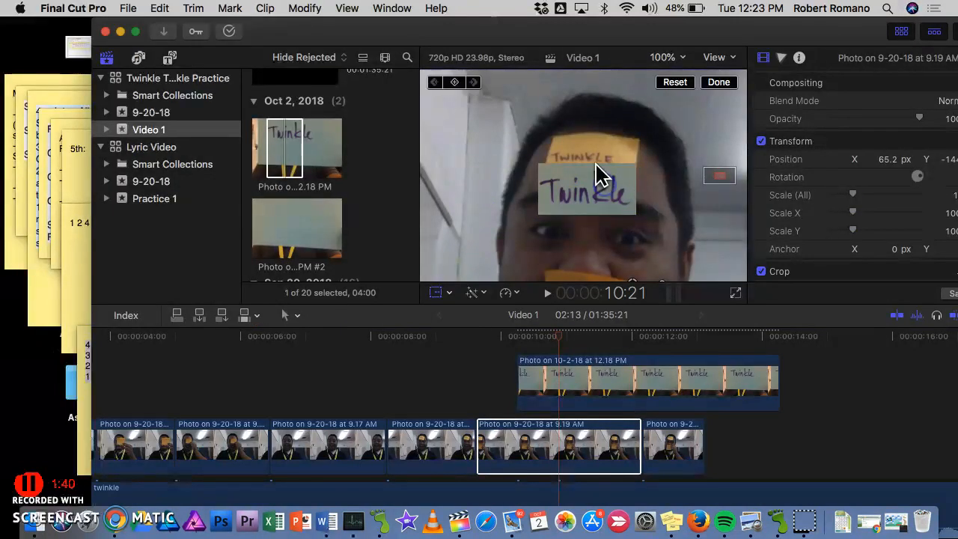
Step: Scale the Twinkle overlay down to about 16% and fit it over the second word on the forehead note, at X about 13 px
click(565, 378)
drag(637, 214, 591, 203)
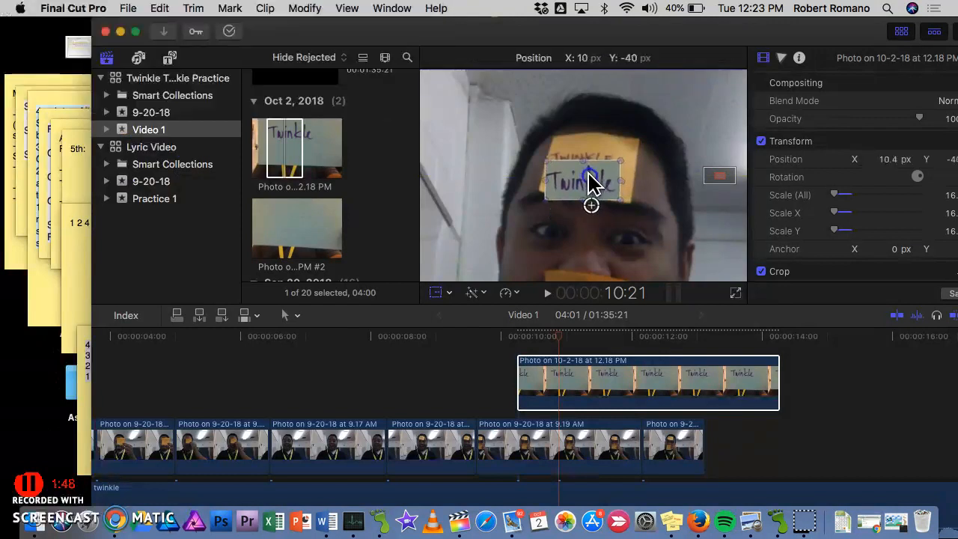
click(494, 240)
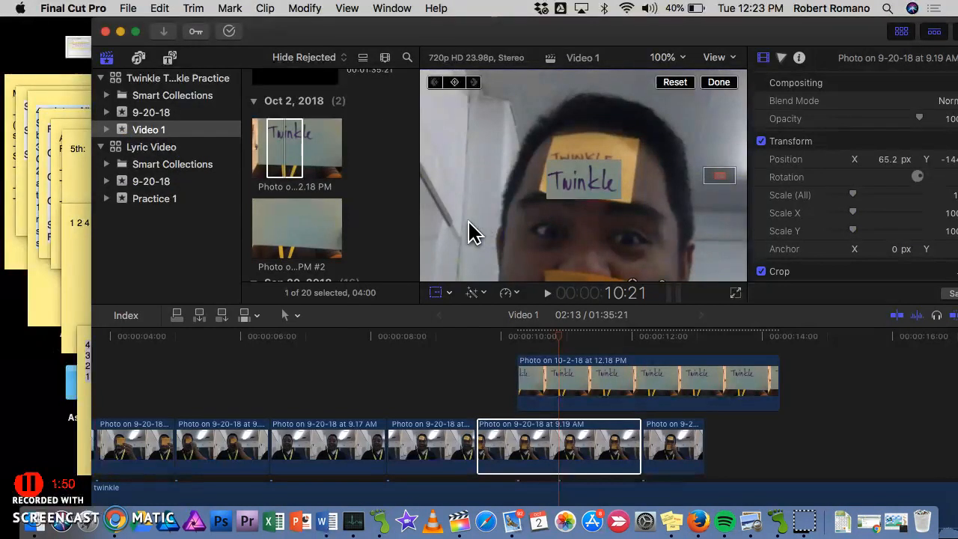
click(718, 82)
Step: Move the connected Twinkle photo earlier so it starts together with the 9.19 AM clip
click(493, 337)
key(space)
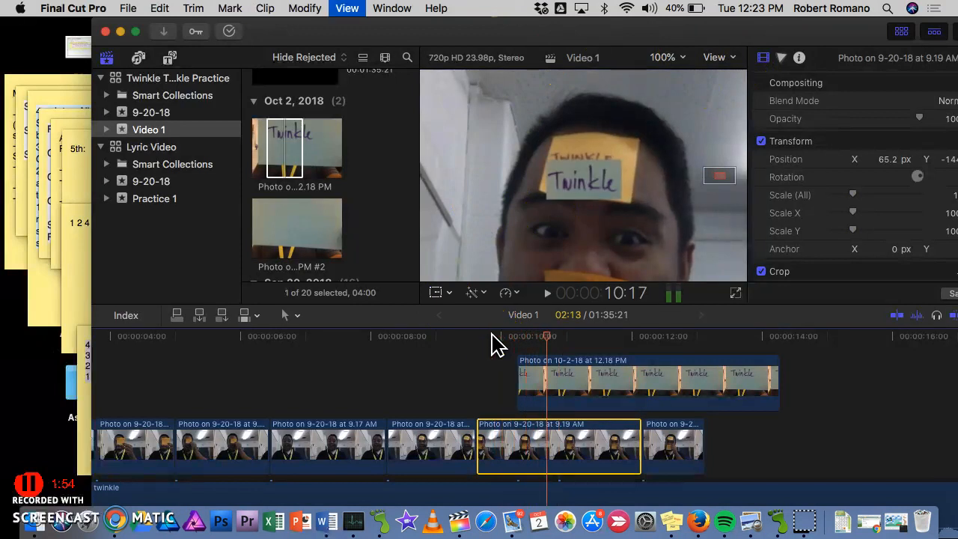
drag(592, 396, 546, 391)
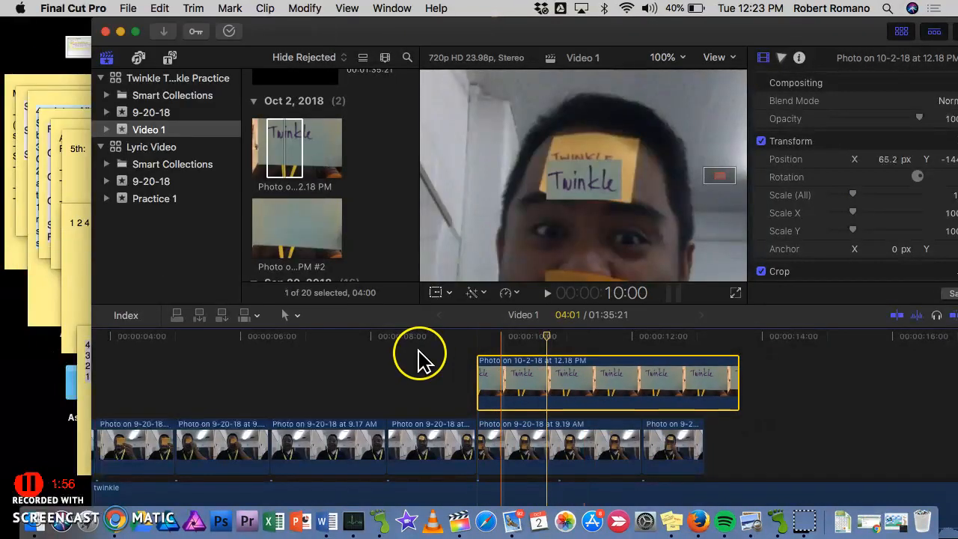
Step: Play back the section leading into the 9.19 AM clip to check the timing of the Twinkle overlay
click(427, 338)
scroll(427, 338, up, 2)
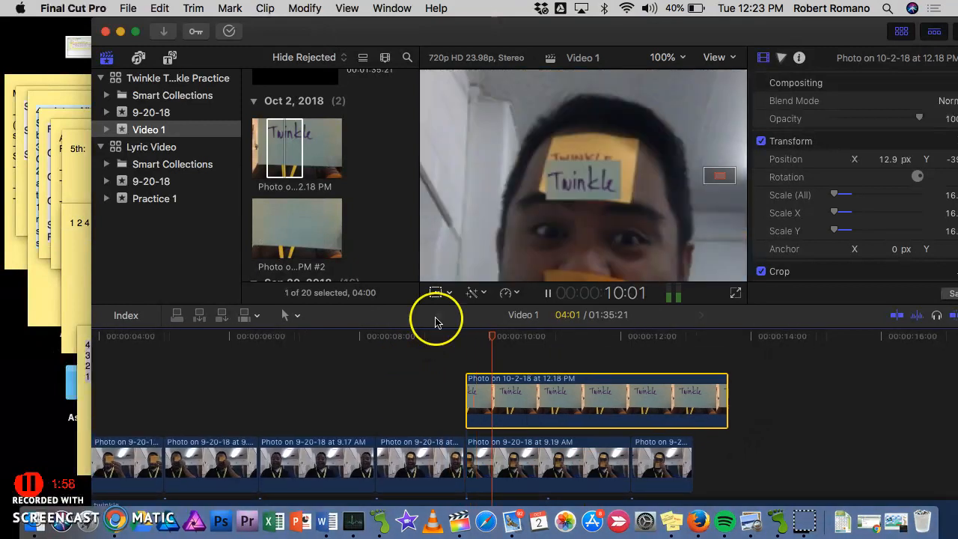
click(364, 412)
key(space)
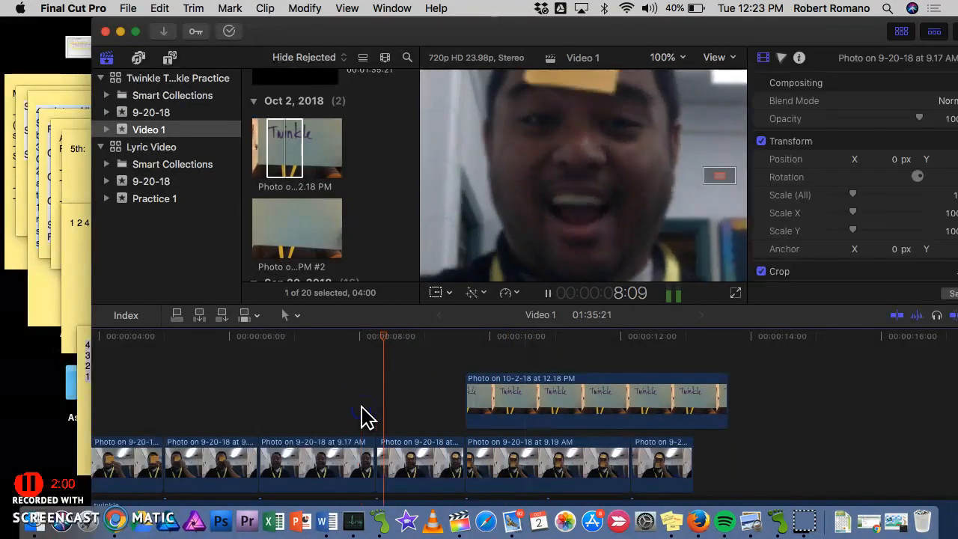
click(576, 128)
key(space)
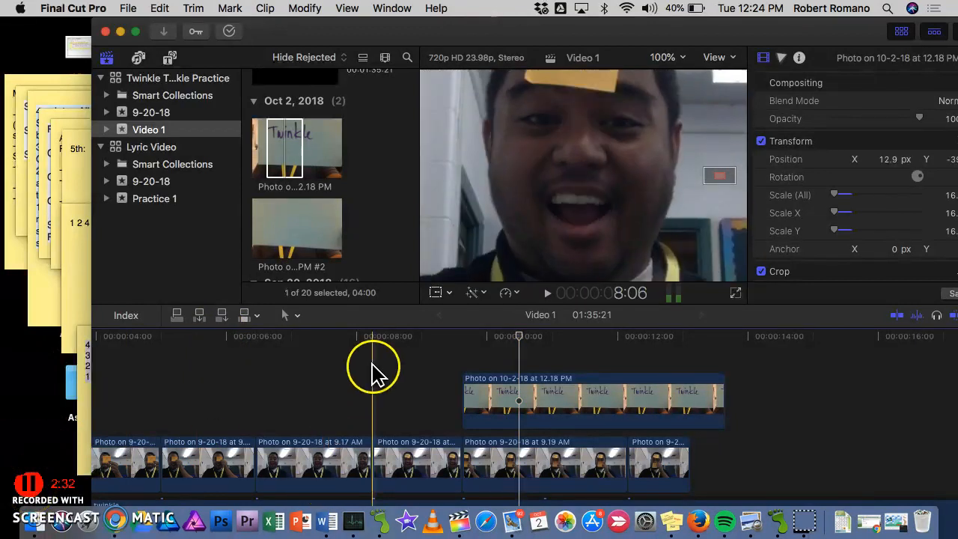
Step: Delete the connected Twinkle photo from the timeline and select the blank-paper photo in the Oct 2, 2018 group
click(618, 404)
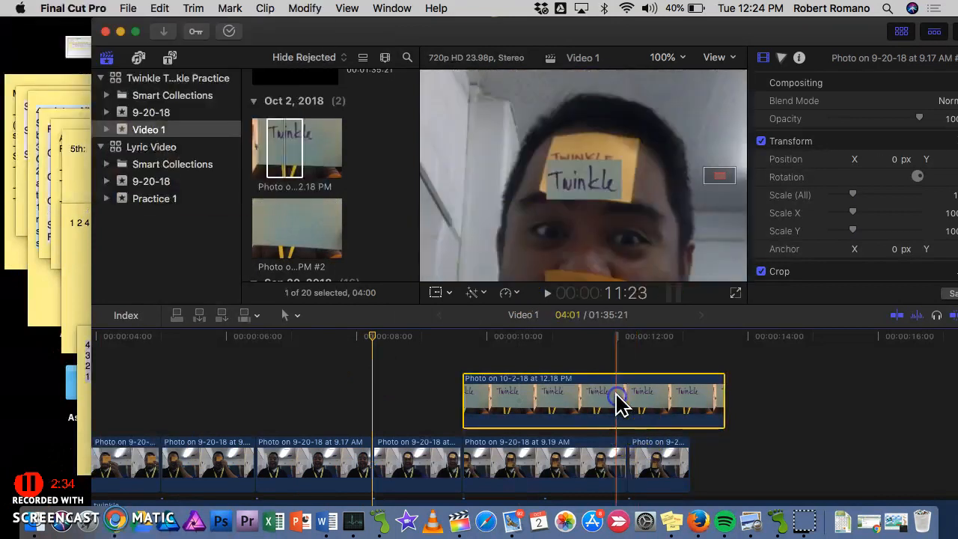
key(Delete)
click(459, 395)
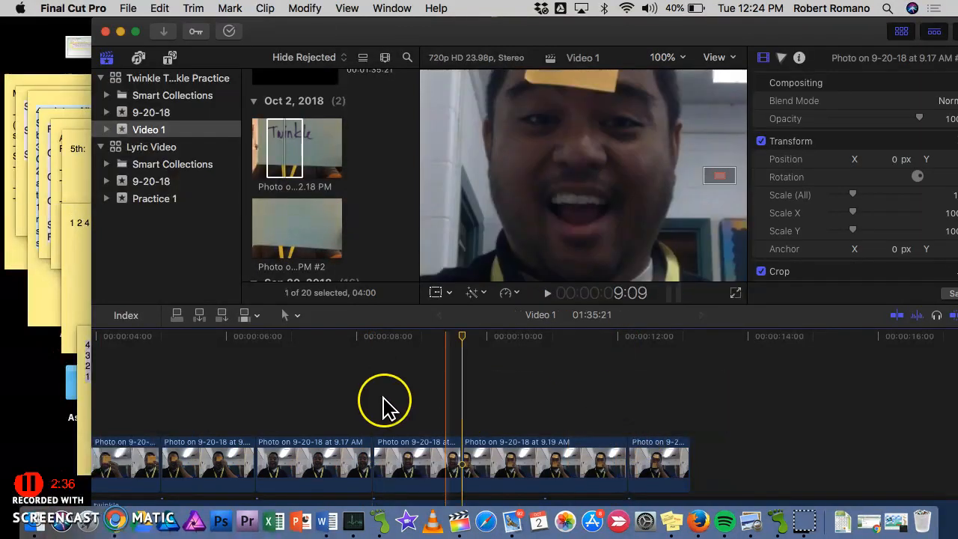
click(291, 210)
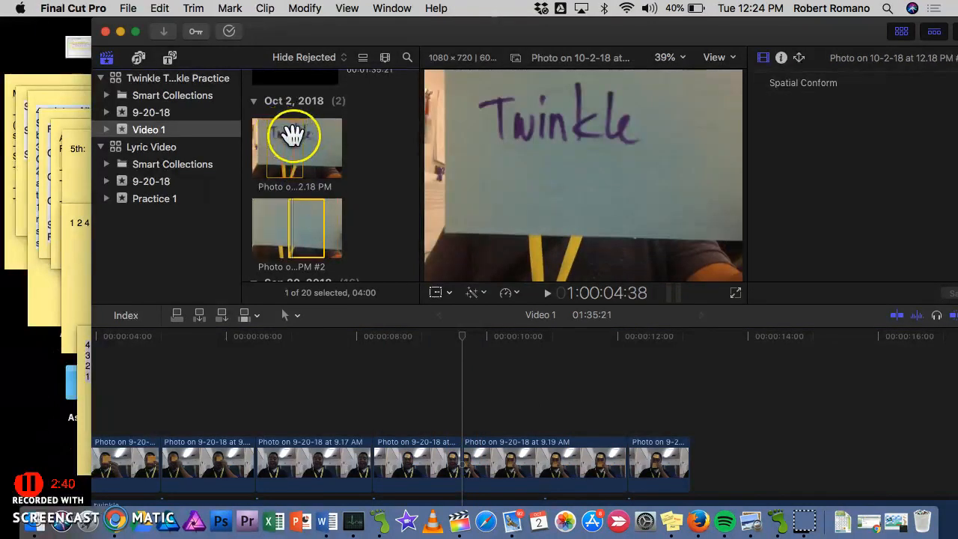
Step: Connect the blank-paper photo above the 9.19 AM clip and trim its frame down to the plain paper area
drag(300, 220, 479, 397)
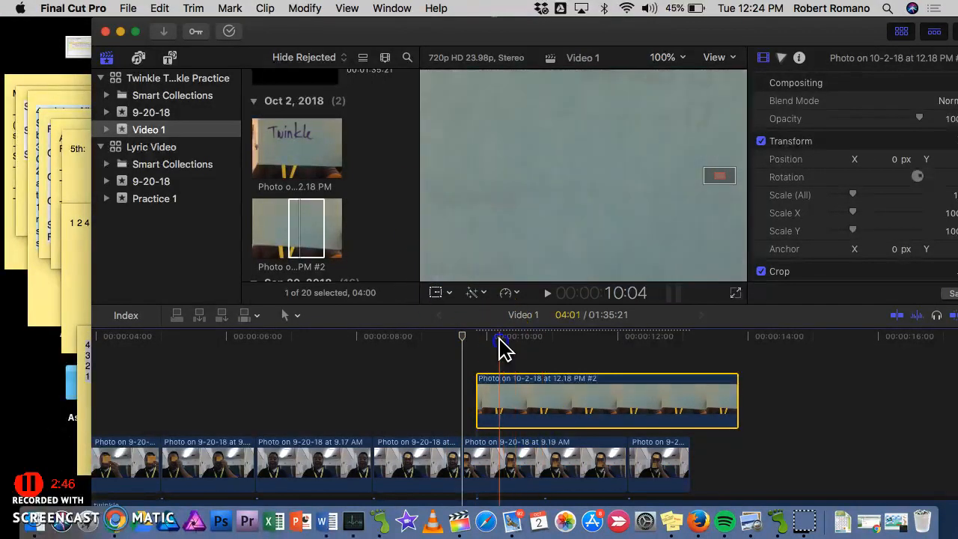
click(449, 292)
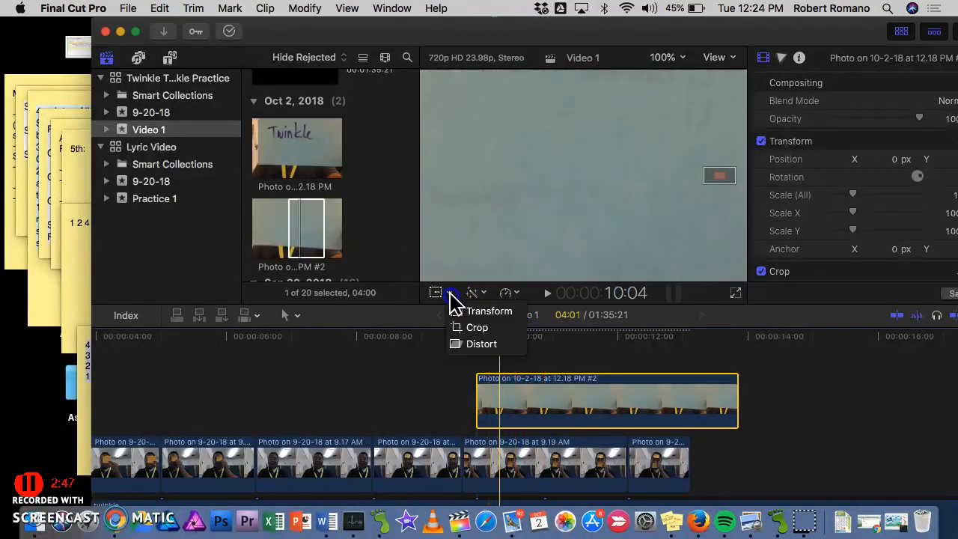
click(476, 327)
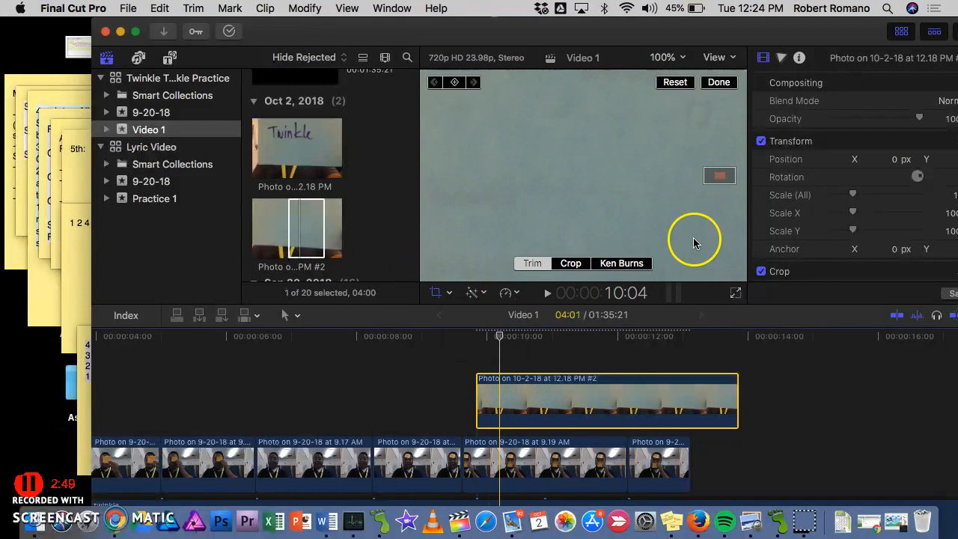
click(682, 58)
click(682, 71)
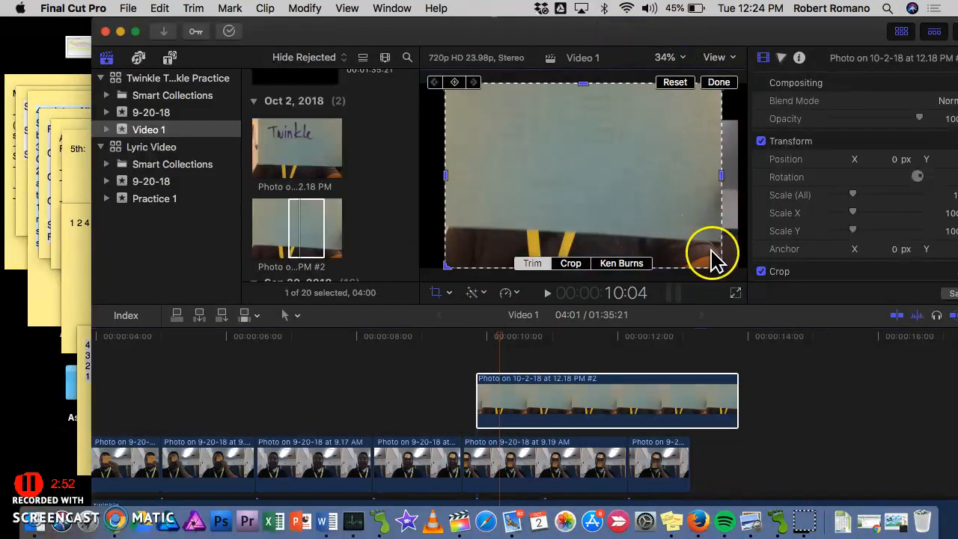
drag(717, 262, 582, 152)
click(515, 138)
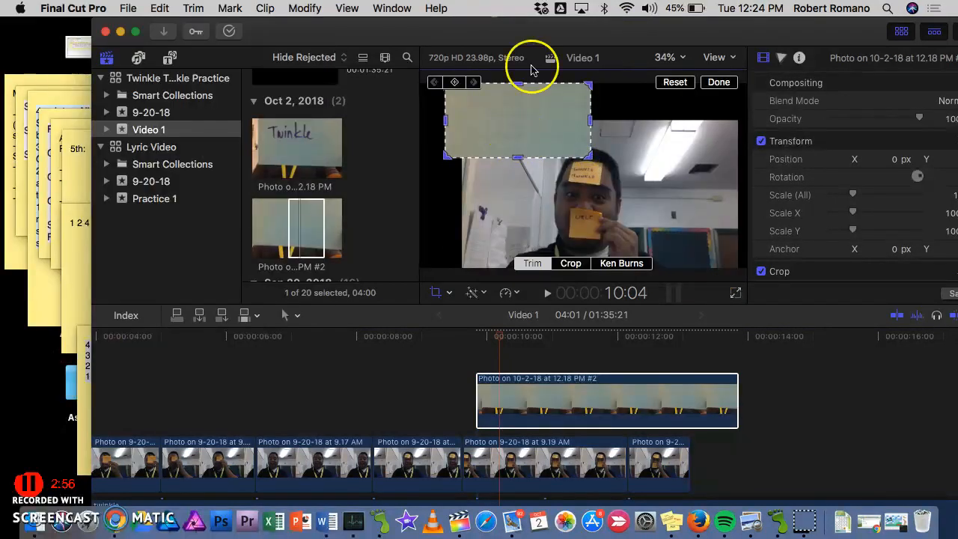
Step: Move the trimmed blank-paper overlay over the face with Transform, at X about 356 px
click(449, 293)
click(465, 311)
drag(513, 112, 600, 194)
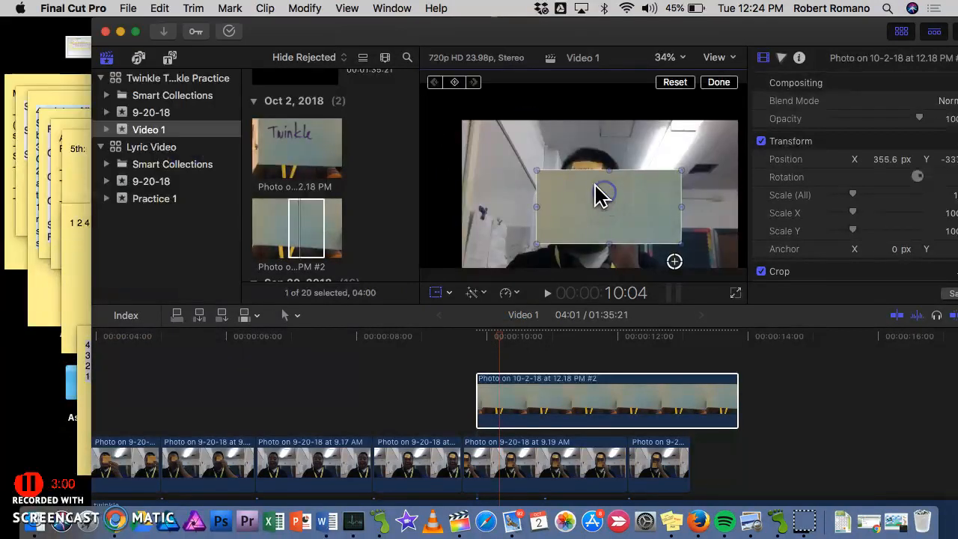
Step: Try to resize and reposition the blank-paper overlay in the viewer to fit the note held over the mouth
drag(681, 244, 537, 160)
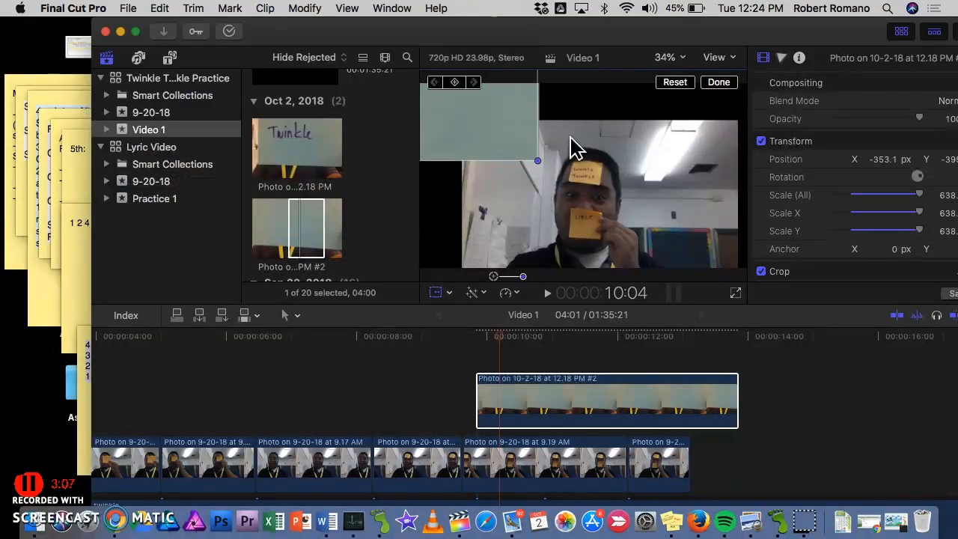
click(682, 60)
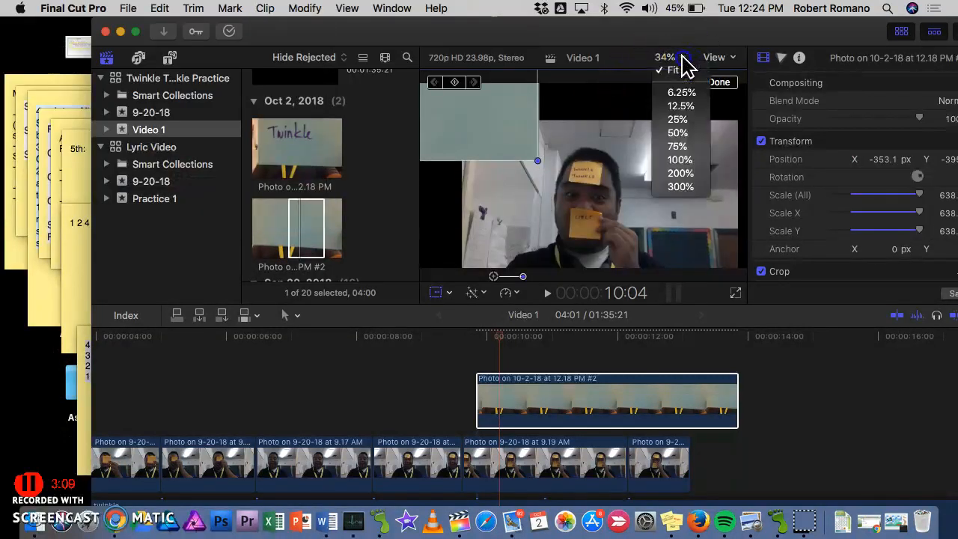
click(679, 106)
drag(552, 124, 628, 240)
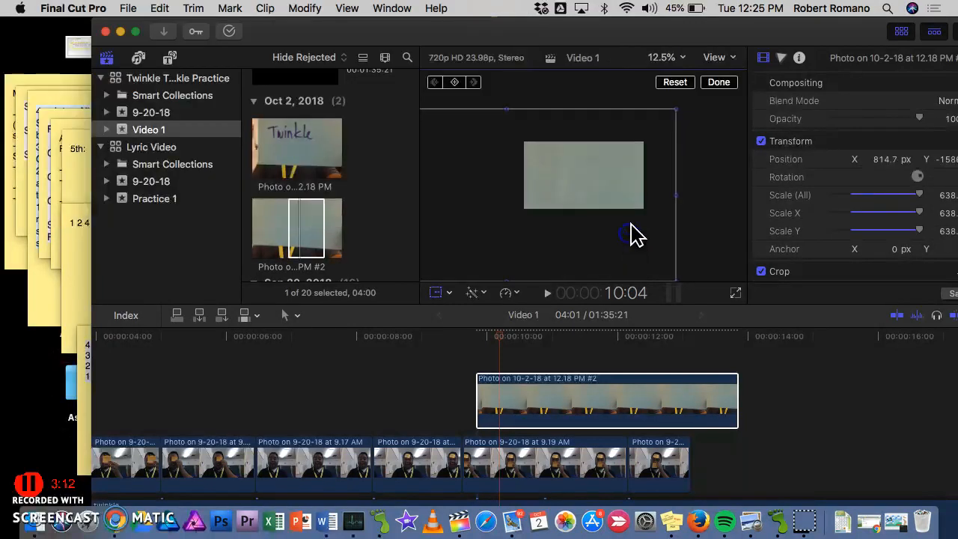
drag(677, 110, 666, 212)
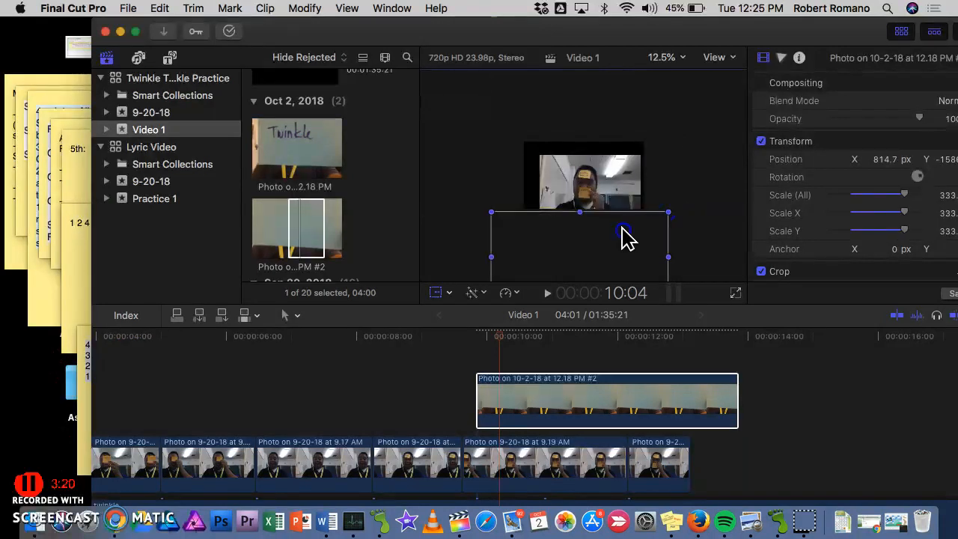
drag(627, 238, 628, 167)
mouse_move(677, 139)
mouse_down()
mouse_move(626, 157)
mouse_move(682, 136)
mouse_up()
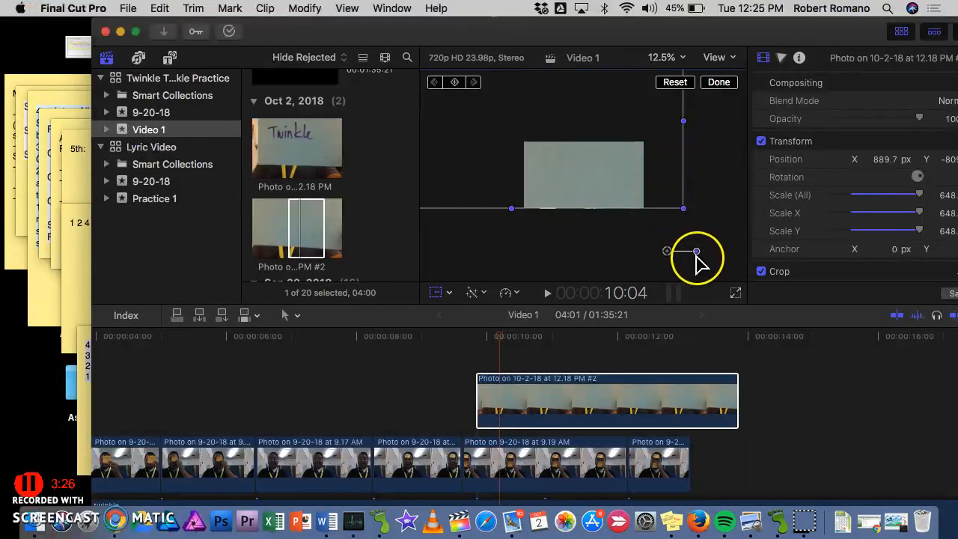
drag(692, 249, 600, 214)
drag(607, 199, 568, 171)
drag(614, 132, 680, 273)
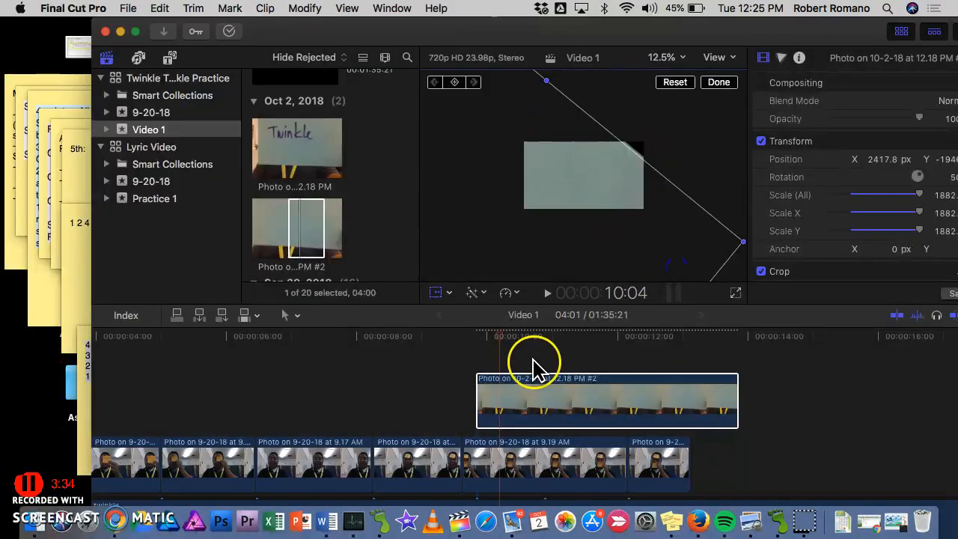
Step: Undo the scaling, rotation and position changes made to the blank-paper overlay since it was placed over the face
key(super+z)
key(super+z)
key(super+z)
key(super+z)
key(super+z)
key(super+z)
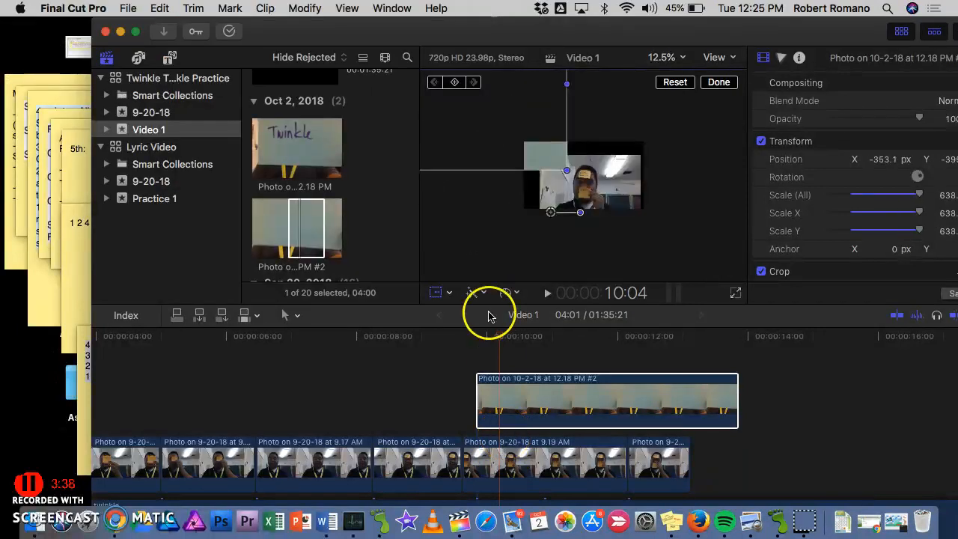
key(super+z)
key(super+z)
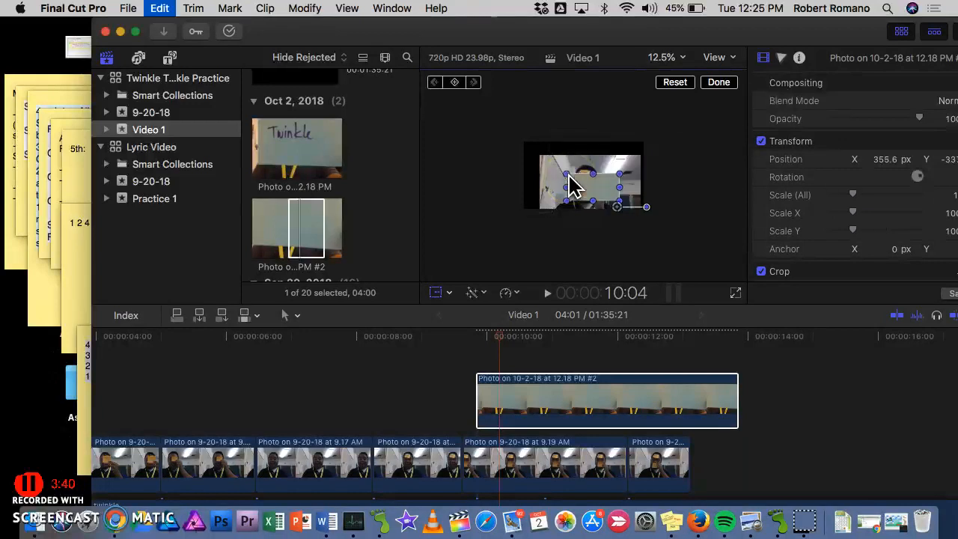
Step: Flip the blank-paper overlay by pulling its corner past the opposite side, to a scale of about -116%
mouse_move(603, 181)
mouse_down()
mouse_move(619, 171)
mouse_move(609, 162)
mouse_move(624, 163)
mouse_move(615, 168)
mouse_up()
click(677, 58)
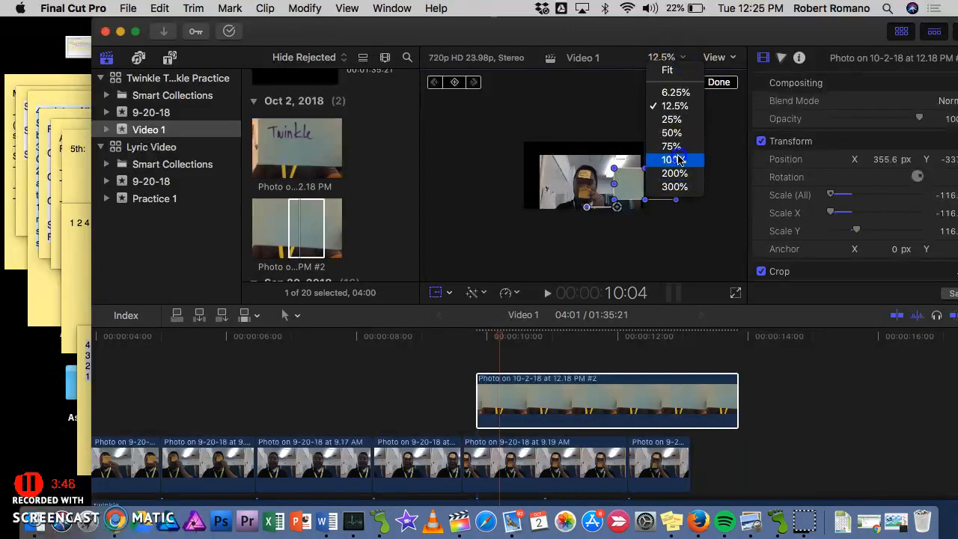
click(679, 160)
Step: Shift the picture of the 9.19 AM clip up and to the left, to X about -229 px
click(602, 205)
click(483, 117)
click(516, 254)
drag(516, 258, 389, 122)
drag(513, 175, 438, 81)
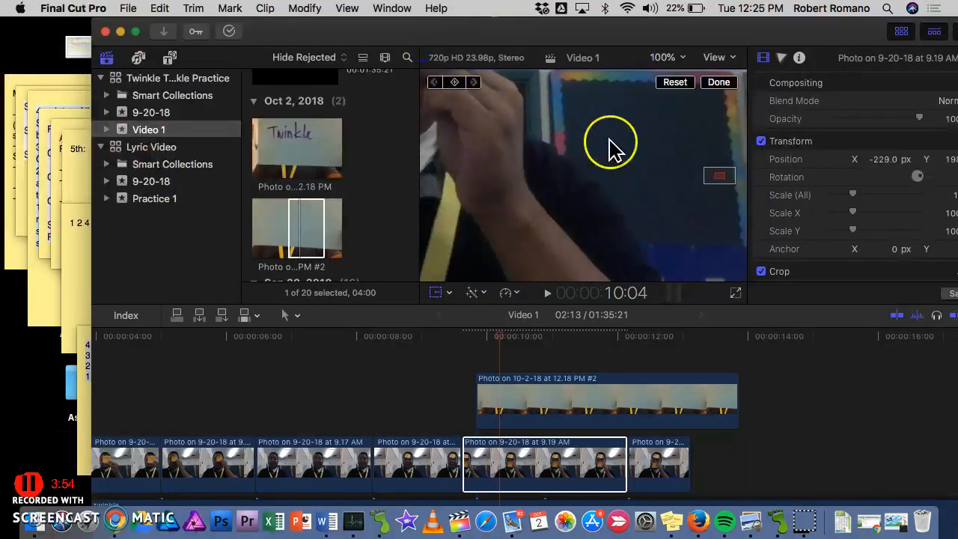
Step: Shrink the blank-paper overlay to about -20% scale and place it over the word on the mouth note, at X about -340 px
click(663, 58)
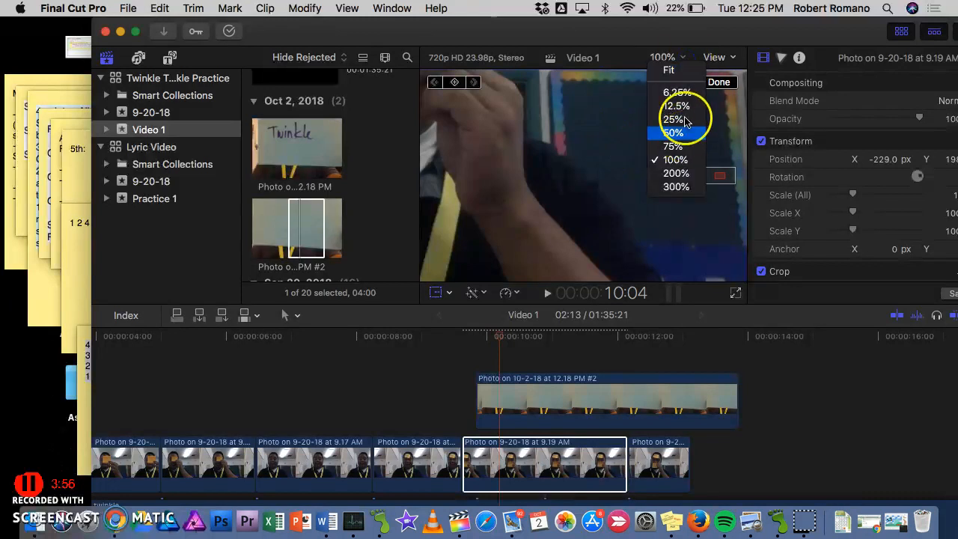
click(668, 69)
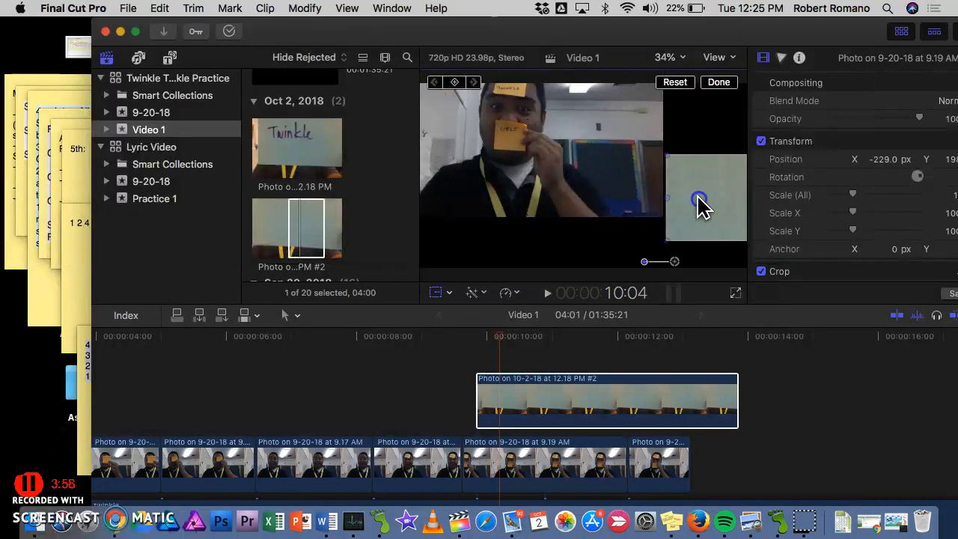
drag(676, 201, 598, 146)
drag(631, 115, 513, 134)
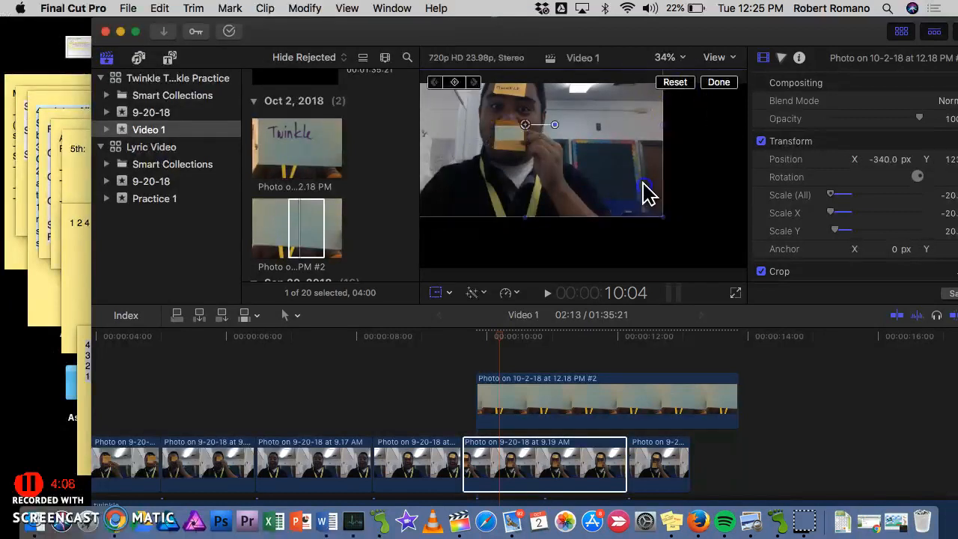
Step: Shorten the blank-paper overlay to about one second and play back the section to check when the covered word appears
click(654, 348)
click(706, 406)
drag(733, 404, 537, 418)
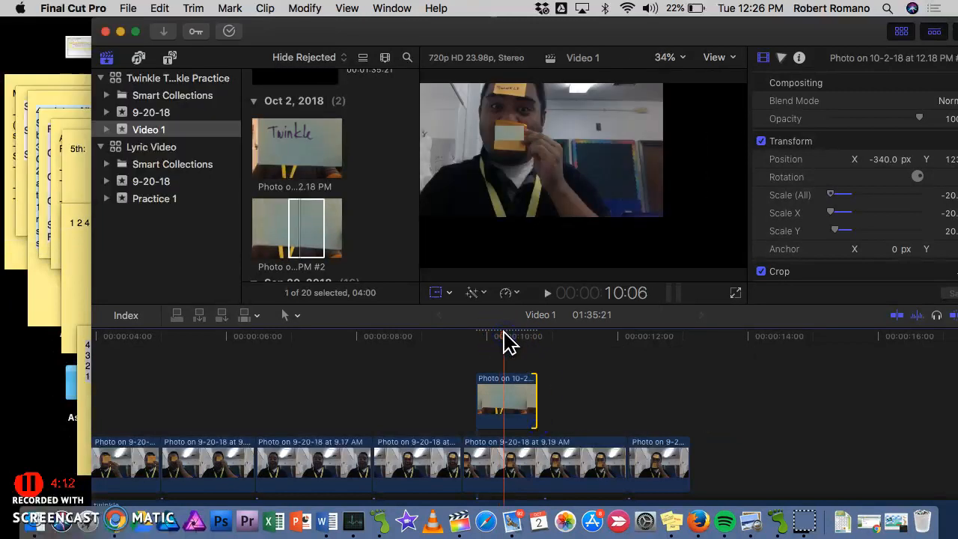
key(space)
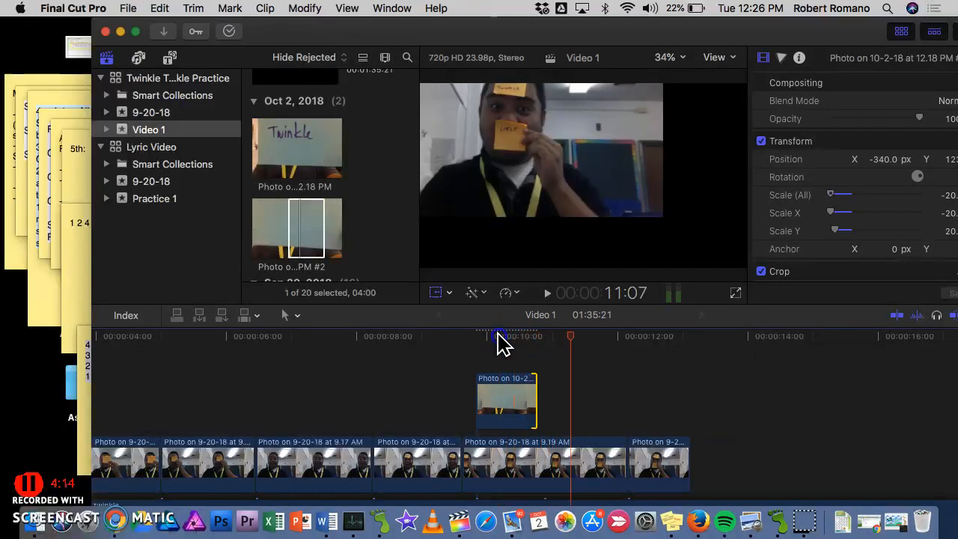